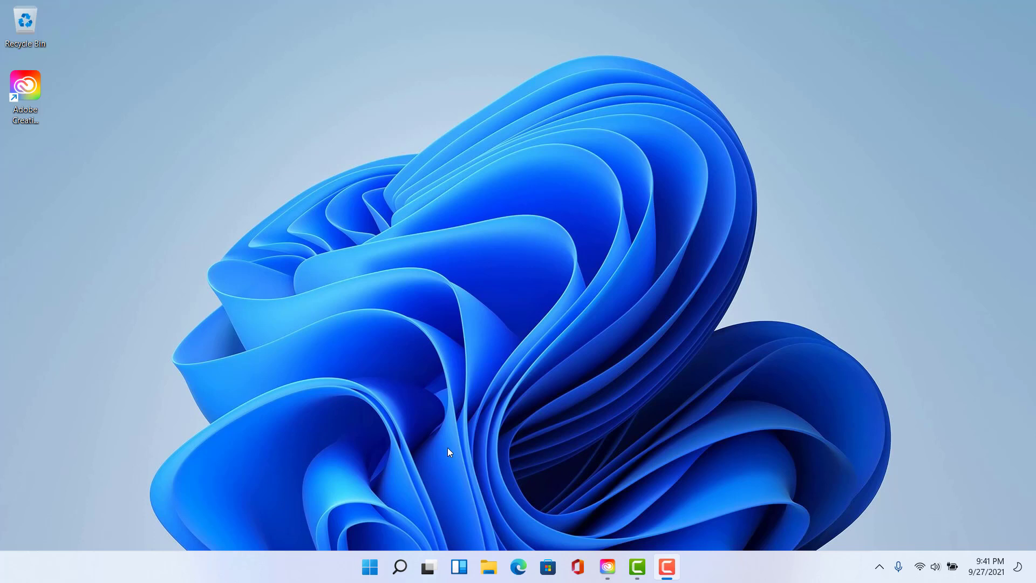
Step: Show the taskbar search flyout listing About your PC, Snip & Sketch and Settings
mouse_move(405, 564)
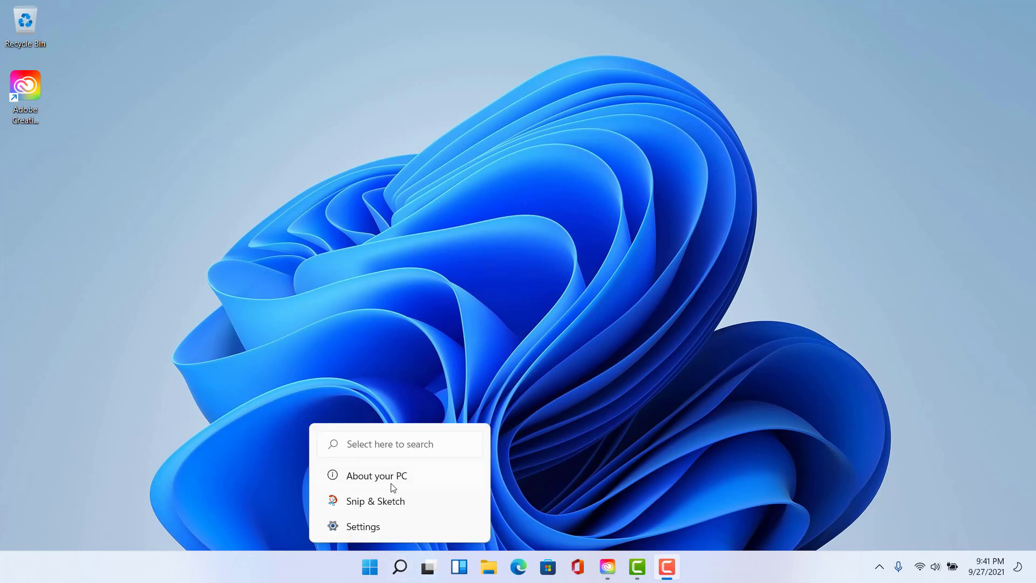
click(389, 476)
click(399, 567)
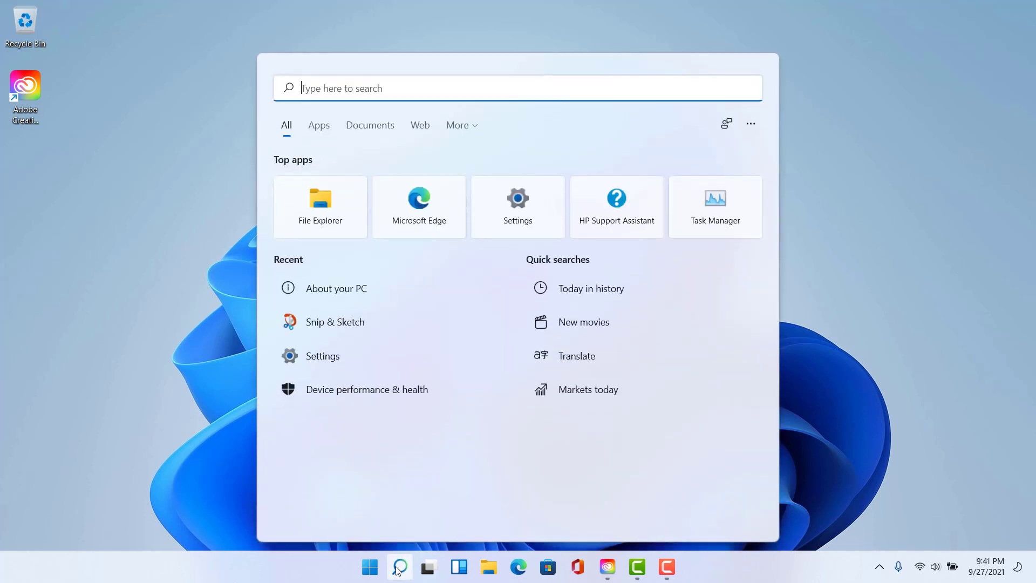
text(about)
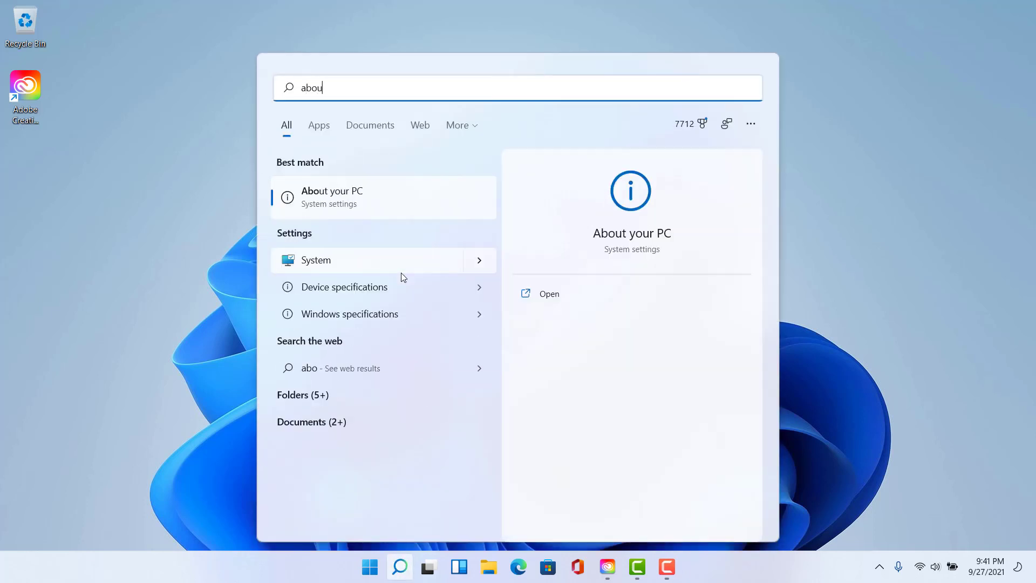
click(364, 191)
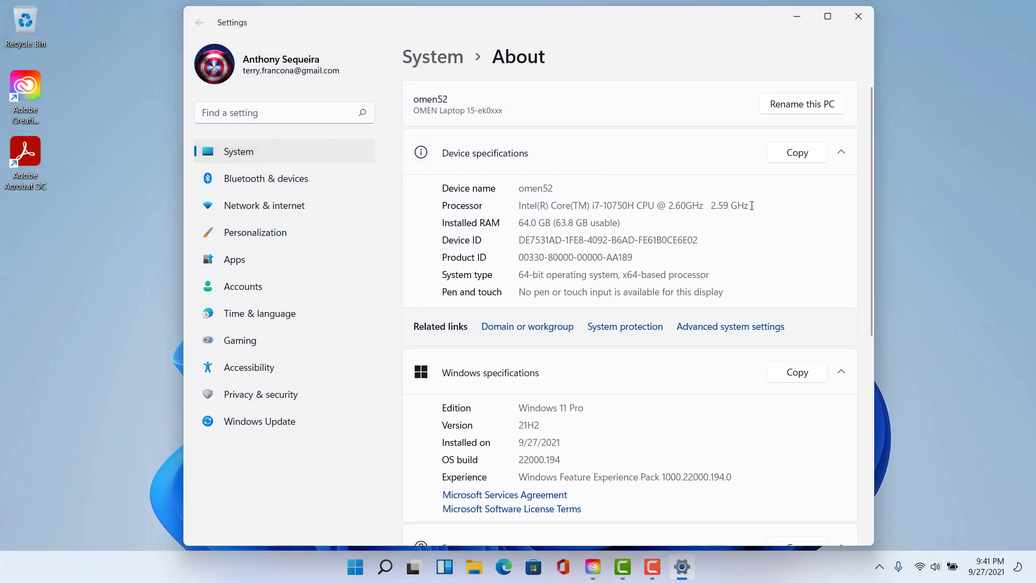
drag(749, 207, 513, 205)
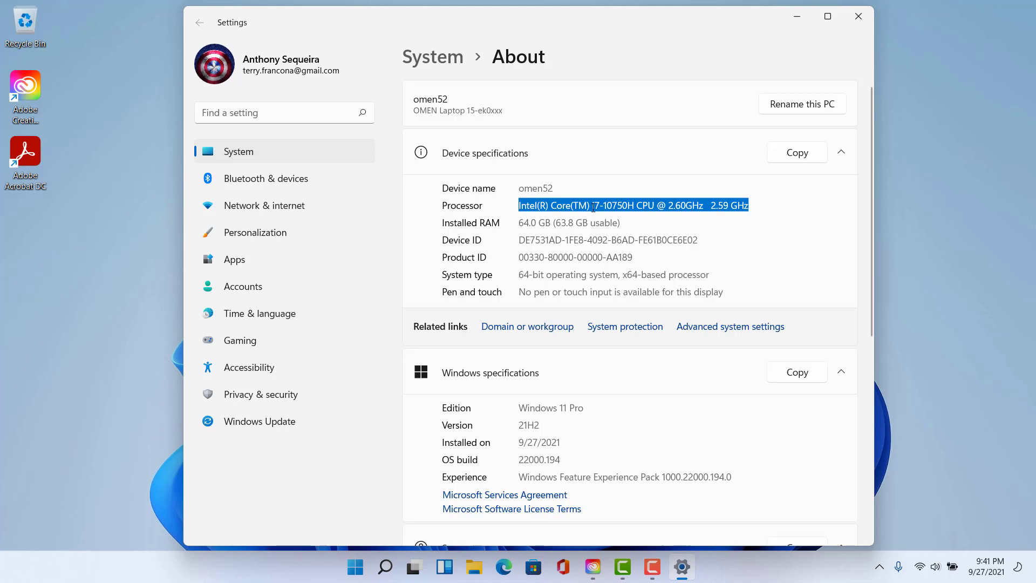
drag(522, 224, 529, 222)
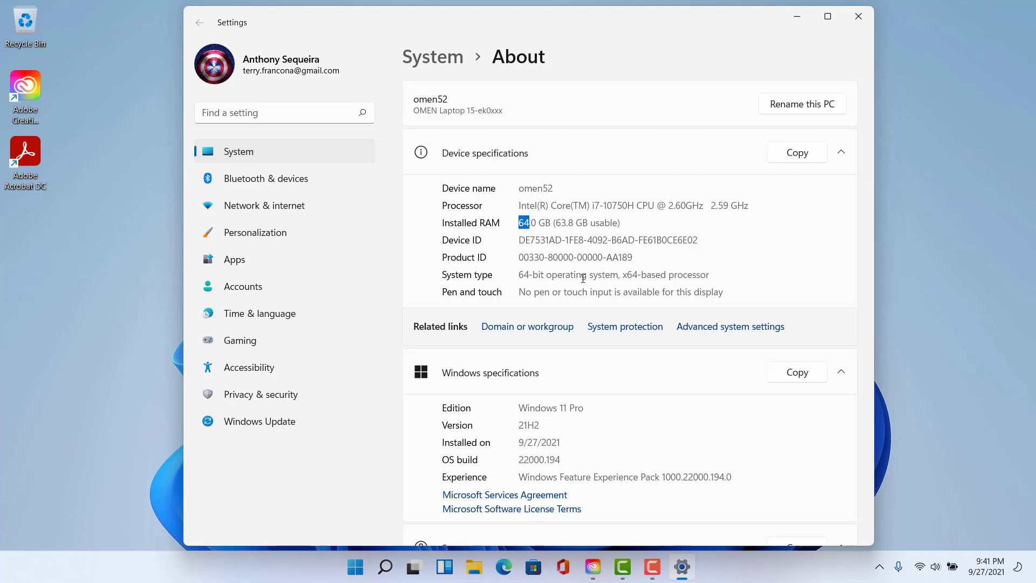
scroll(583, 277, down, 4)
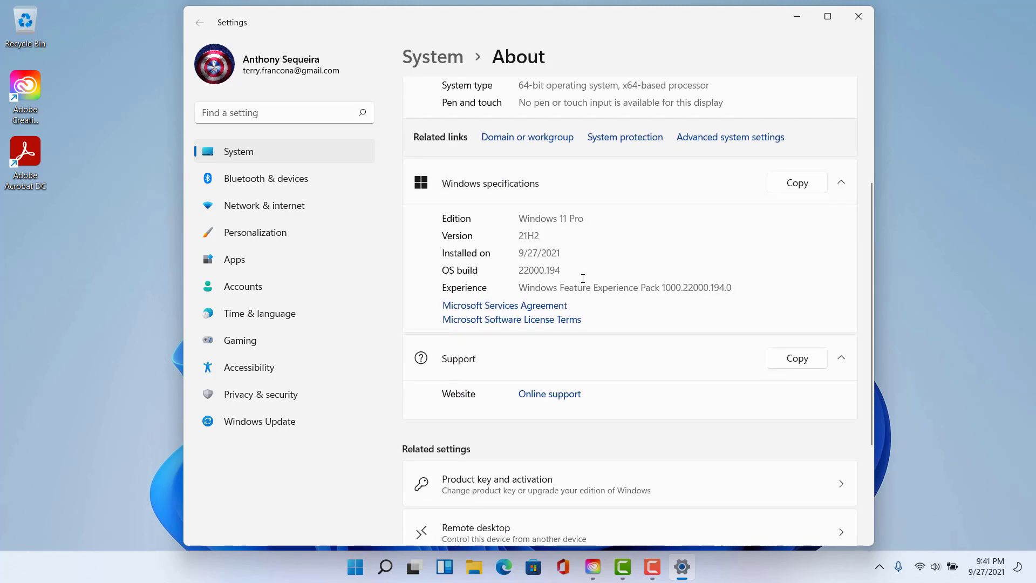
scroll(582, 277, down, 3)
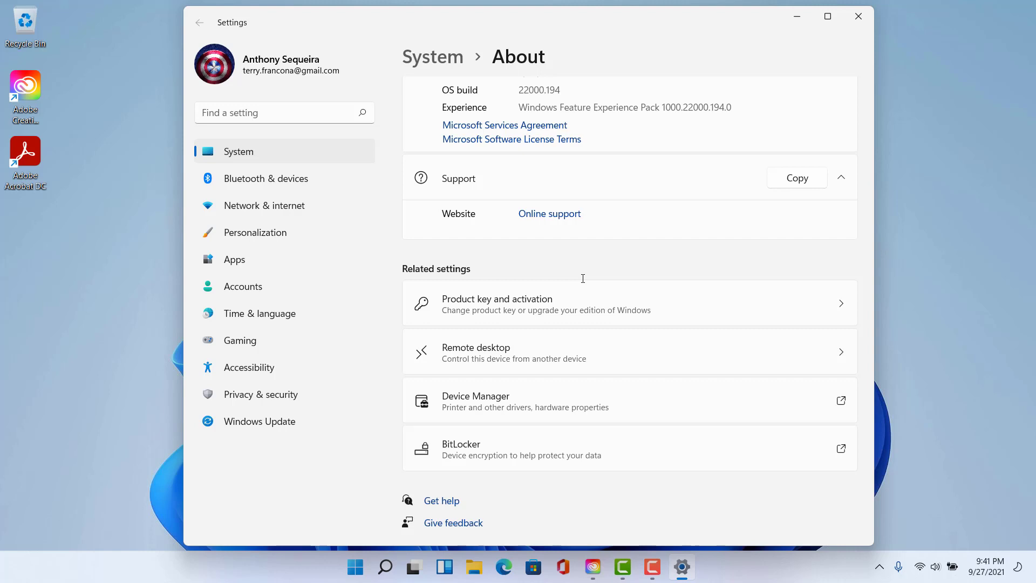
scroll(708, 144, up, 3)
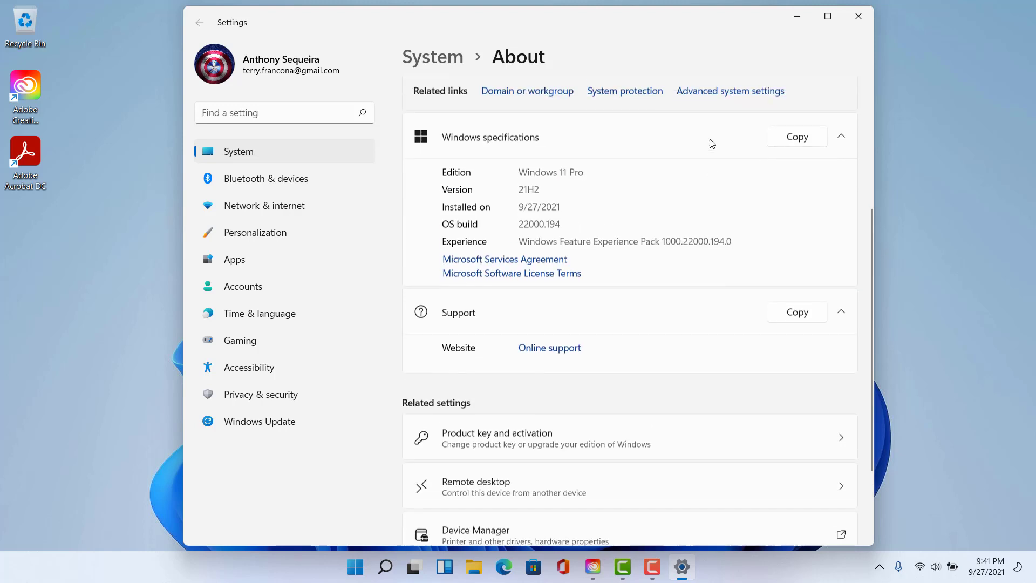
scroll(711, 144, up, 4)
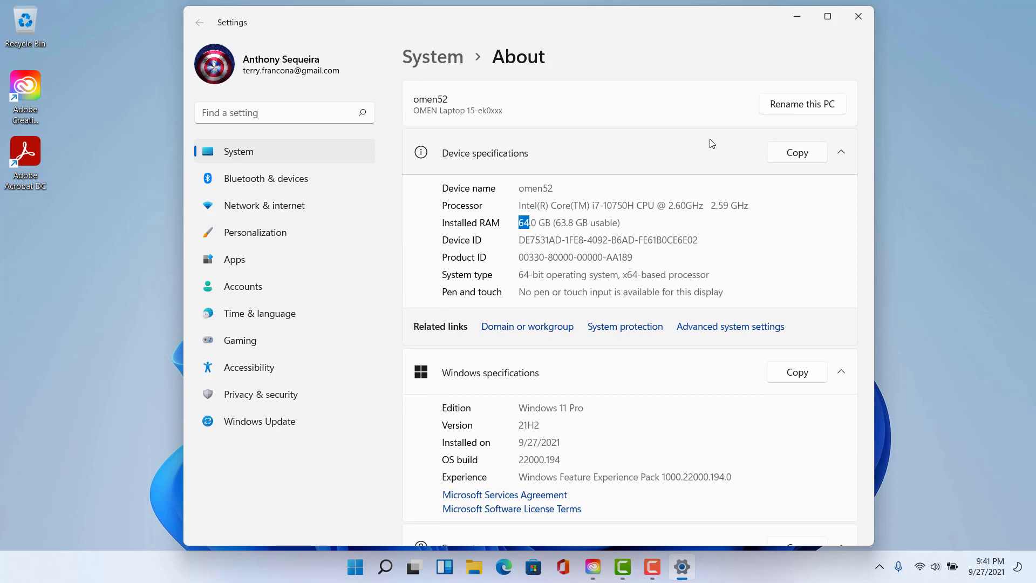
click(858, 17)
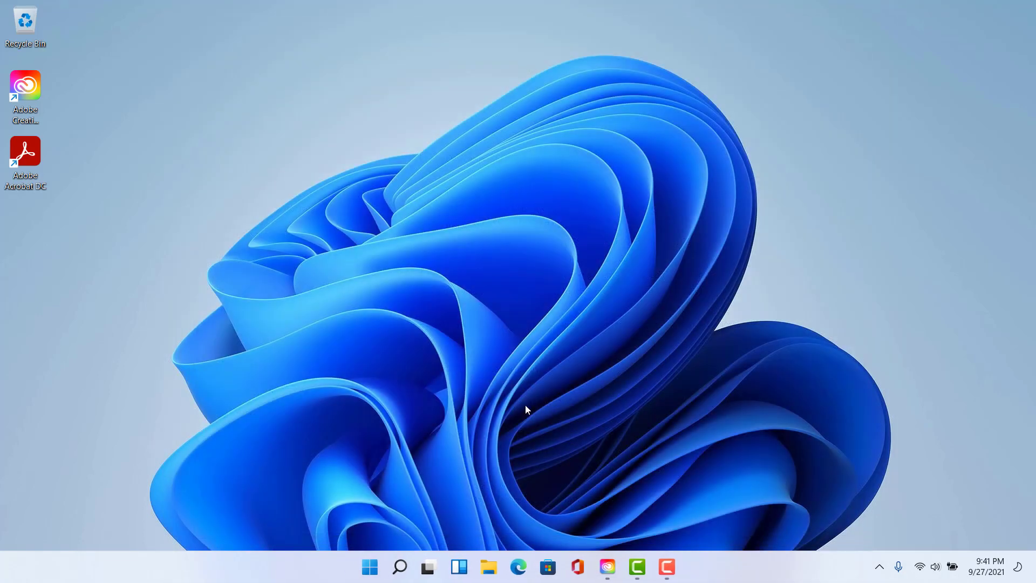
click(519, 563)
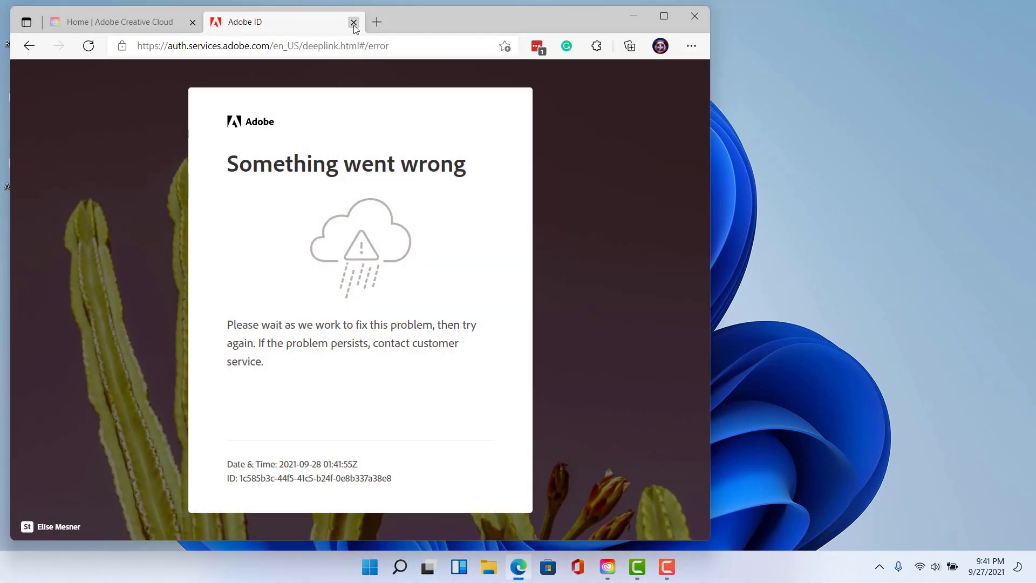
click(354, 22)
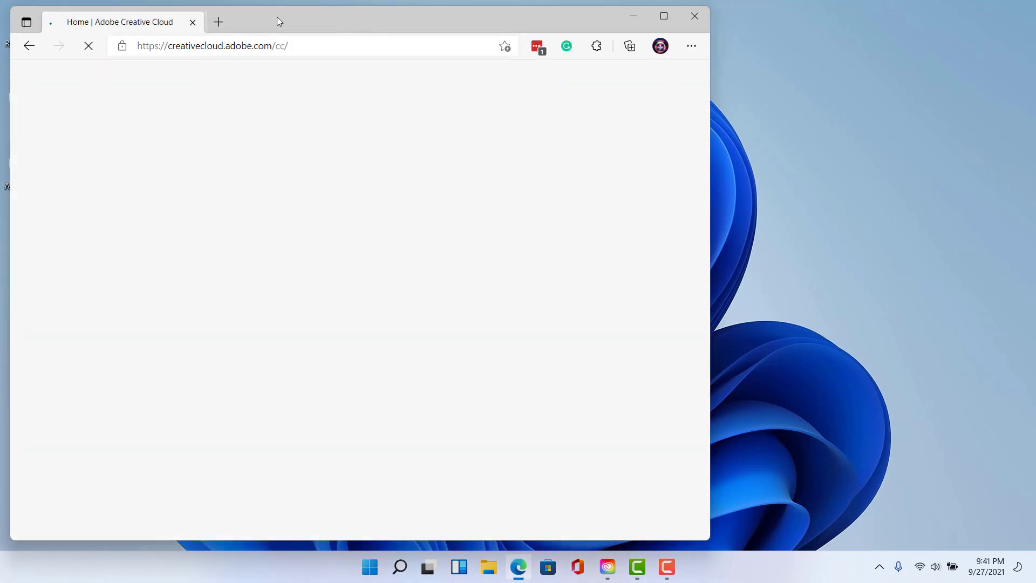
click(216, 21)
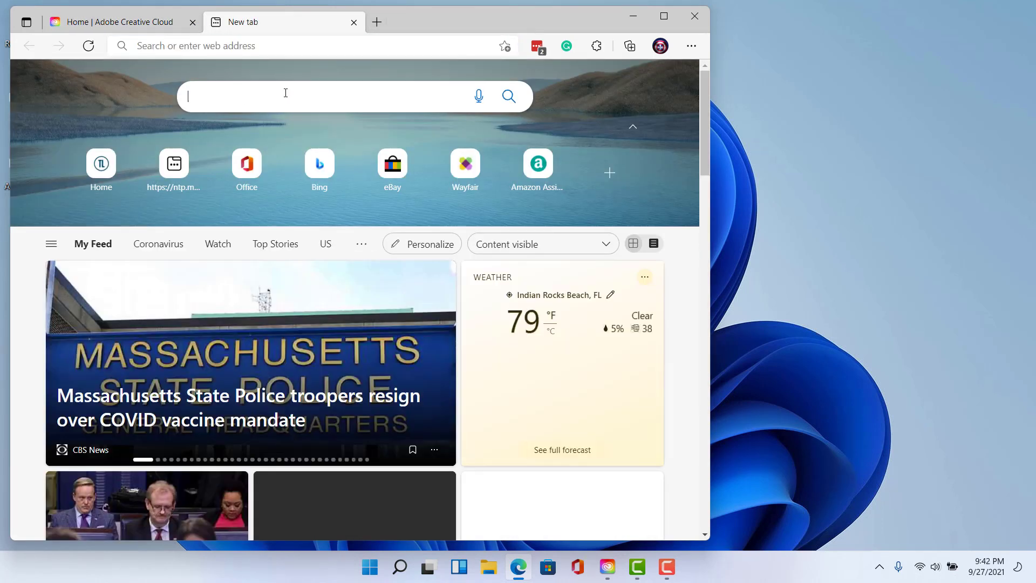
click(286, 93)
text(pc health)
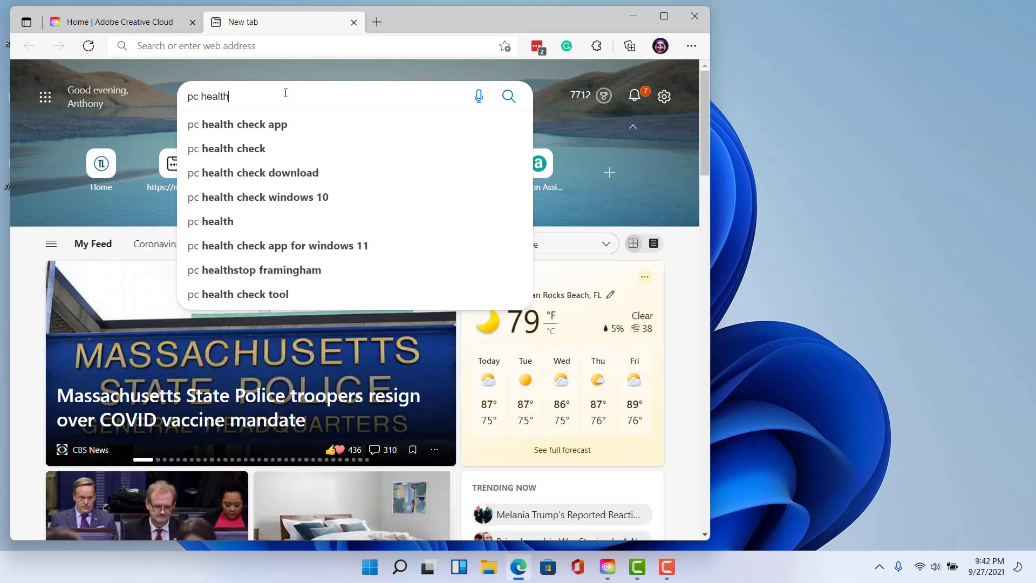
text( check)
key(Return)
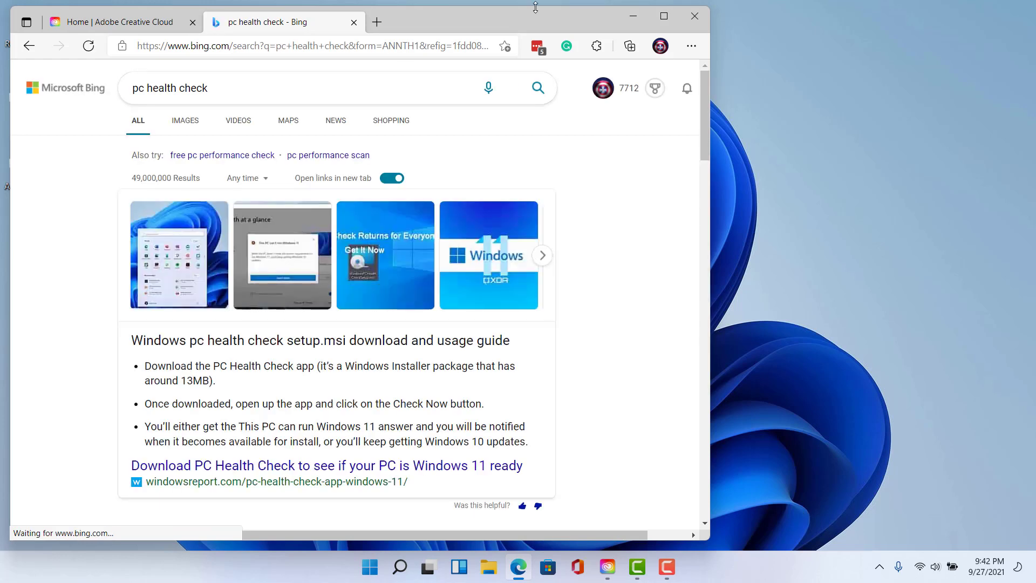
click(653, 19)
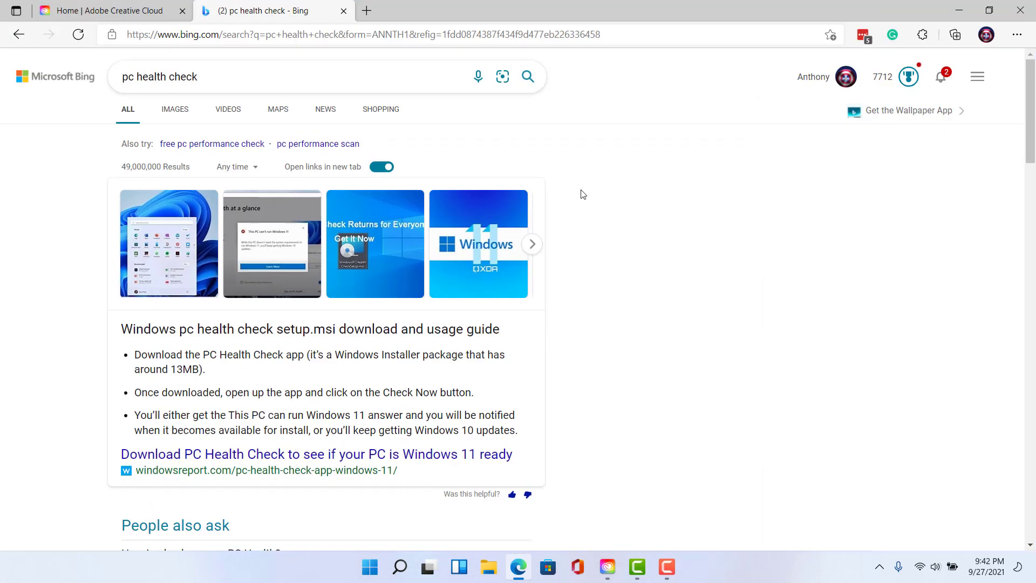
scroll(581, 195, down, 2)
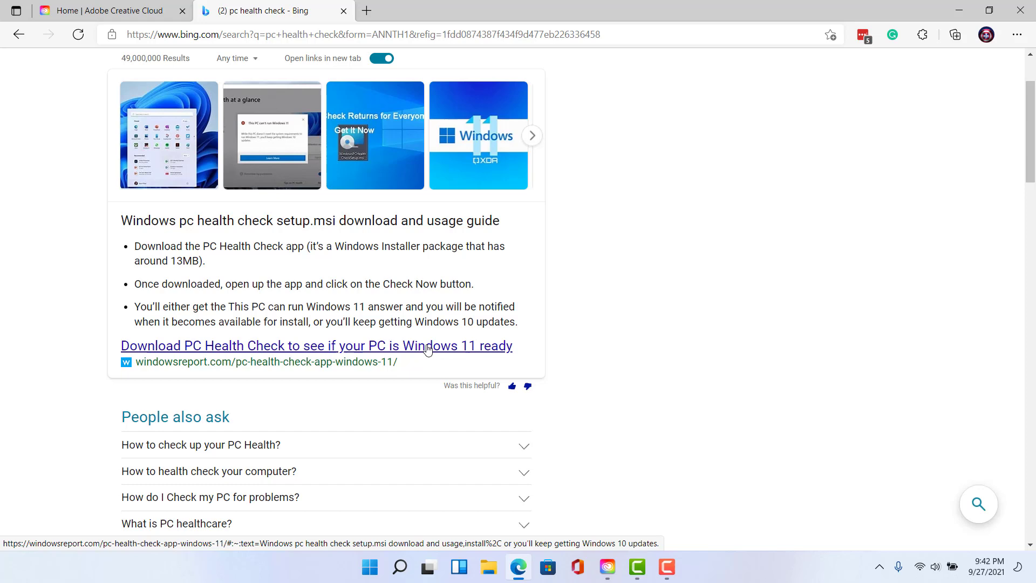
click(1018, 6)
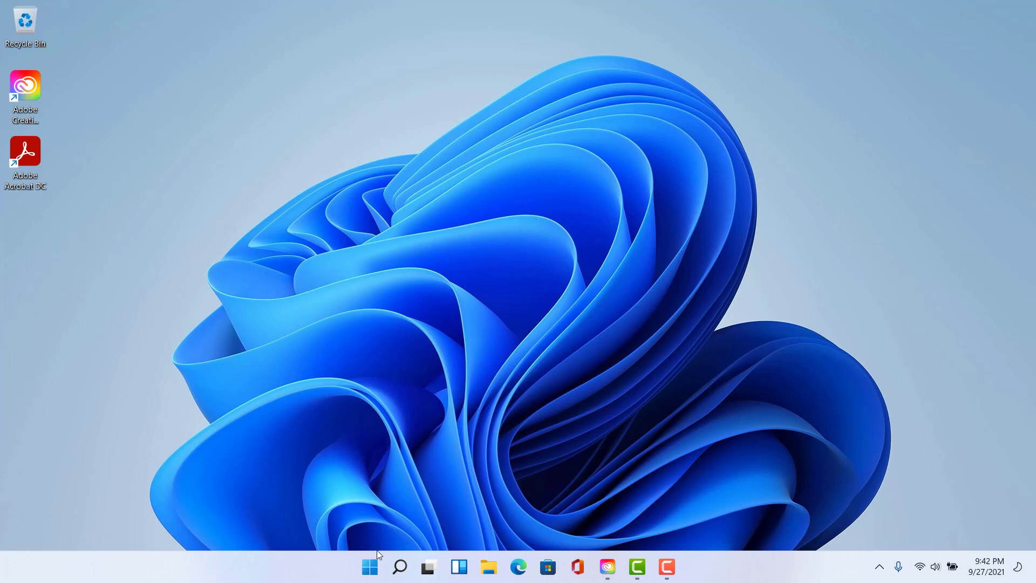
Step: In Settings, search 'insider' and open the Windows Insider Program page
click(370, 565)
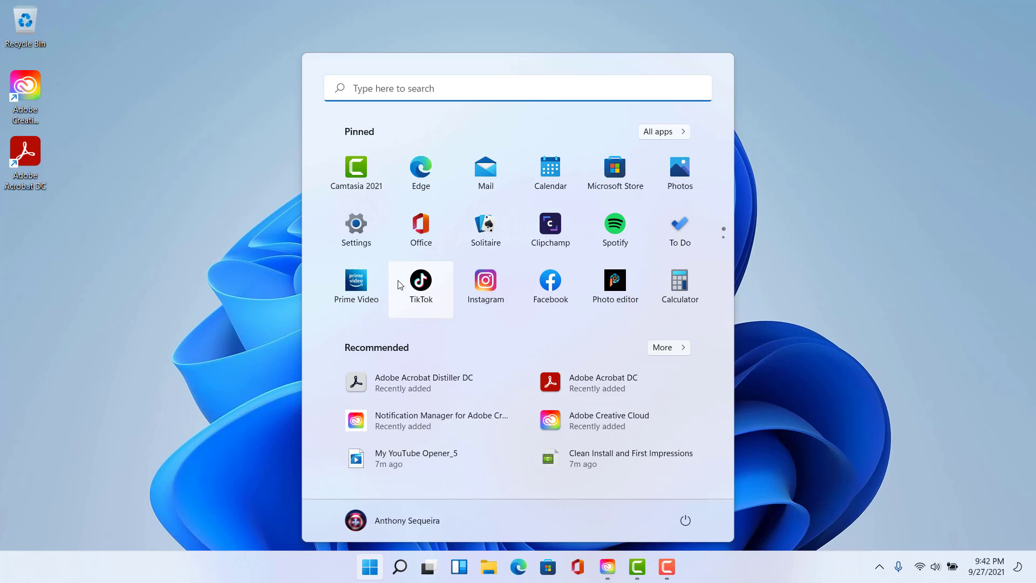
click(358, 254)
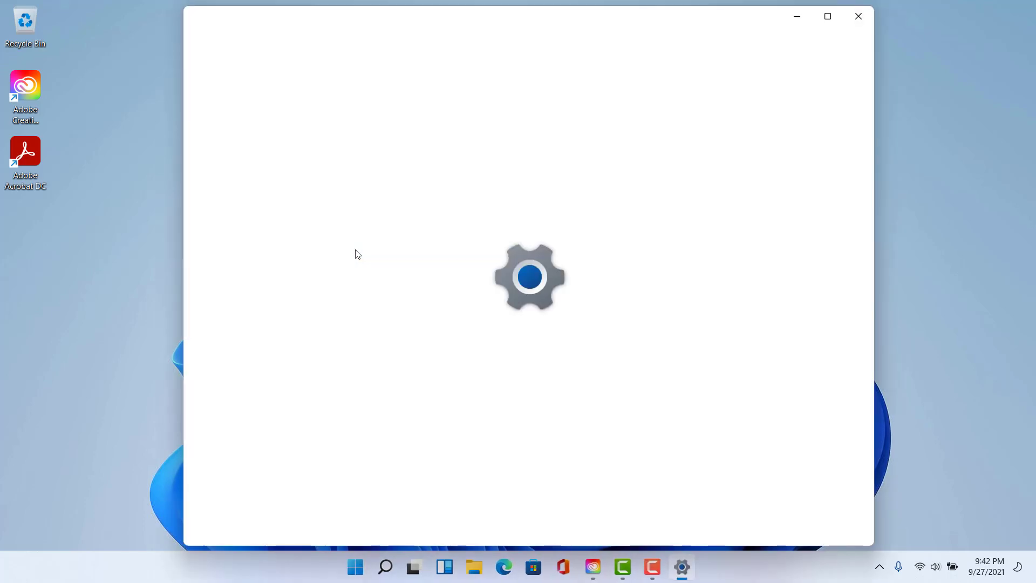
text(insider)
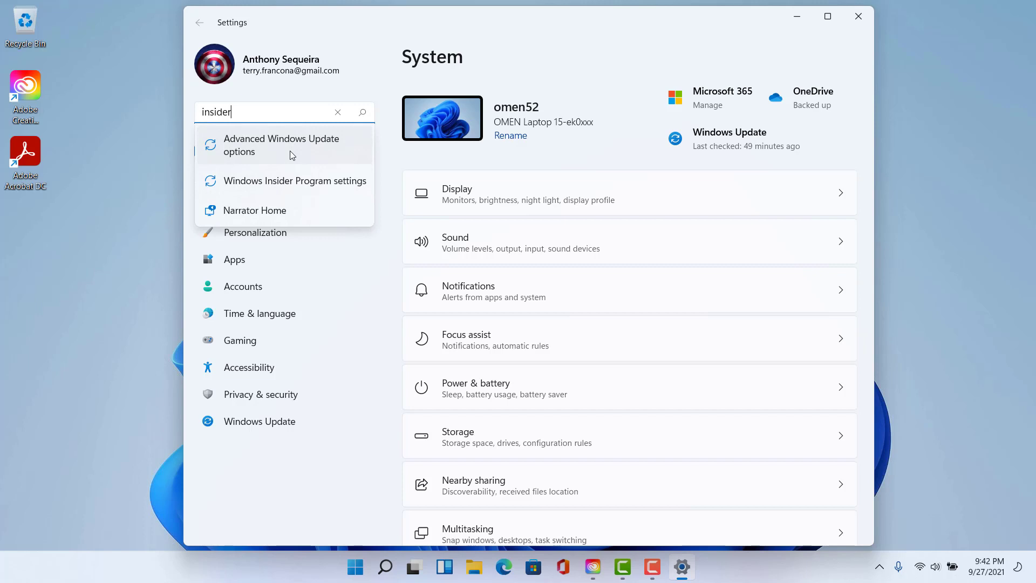
click(297, 186)
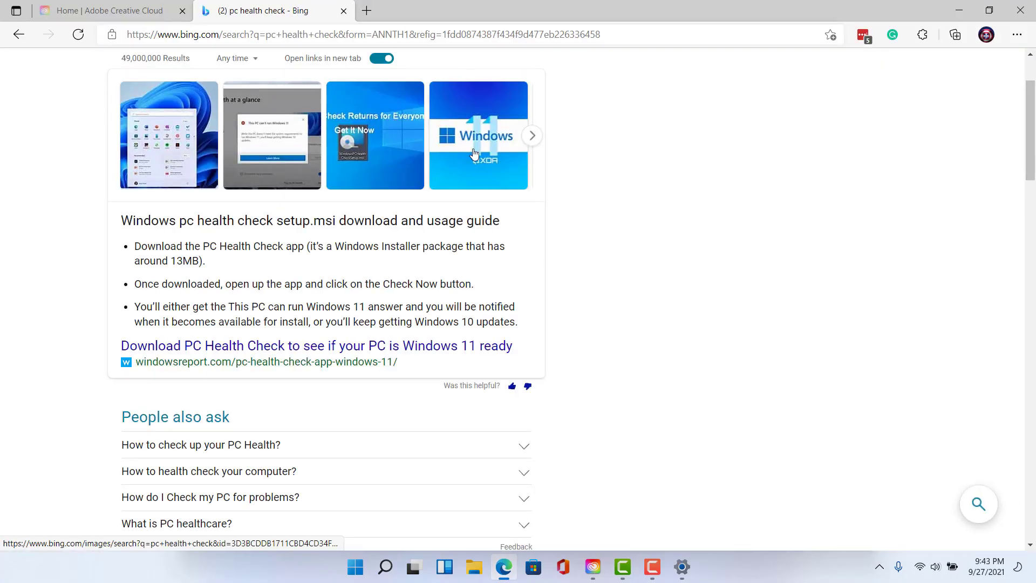
Step: Search Bing for 'windows 11 indosoder downloads' and scroll past the news to the TheWindowsClub ISO article
click(479, 33)
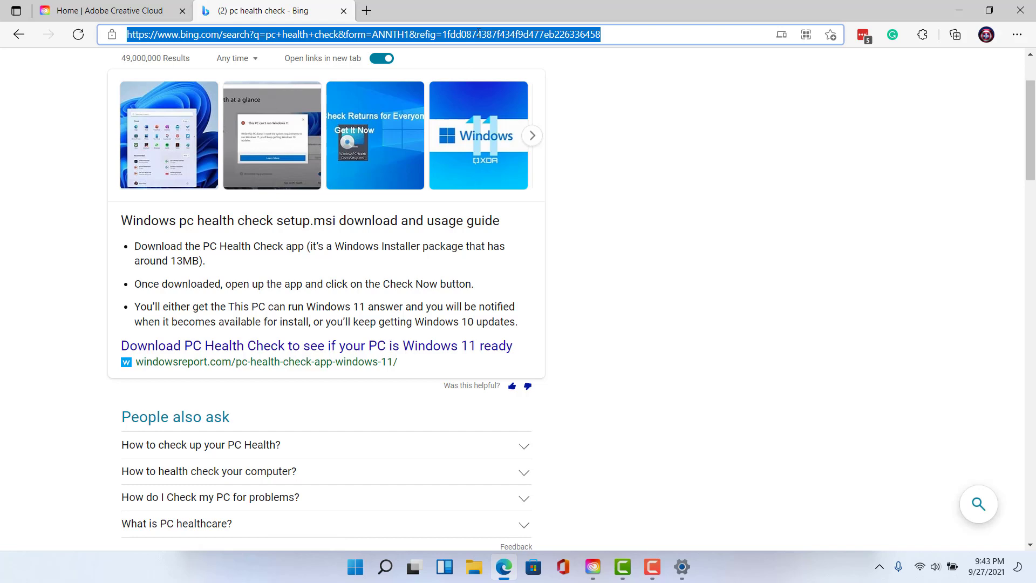
text(windows )
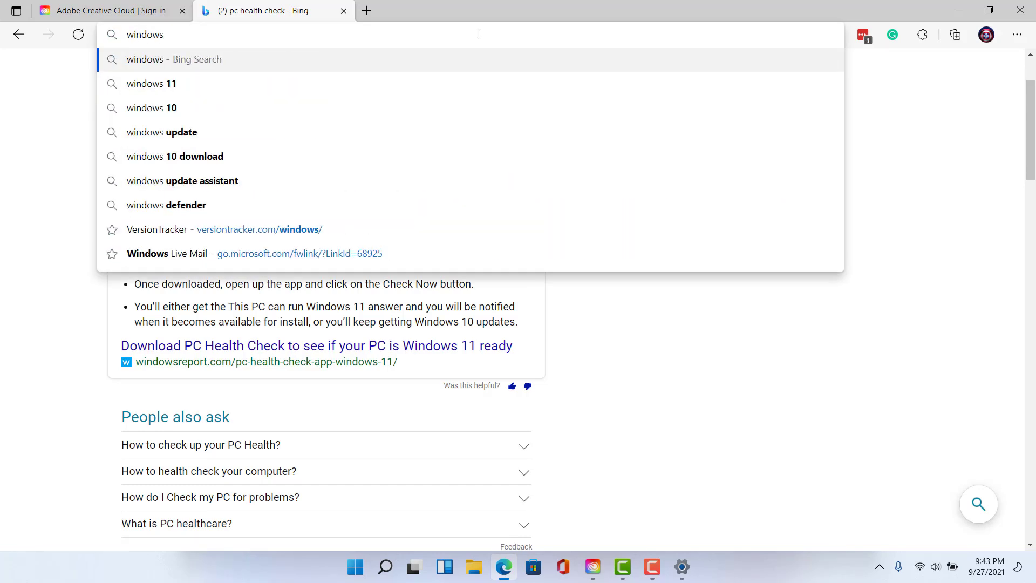
text(11 indo)
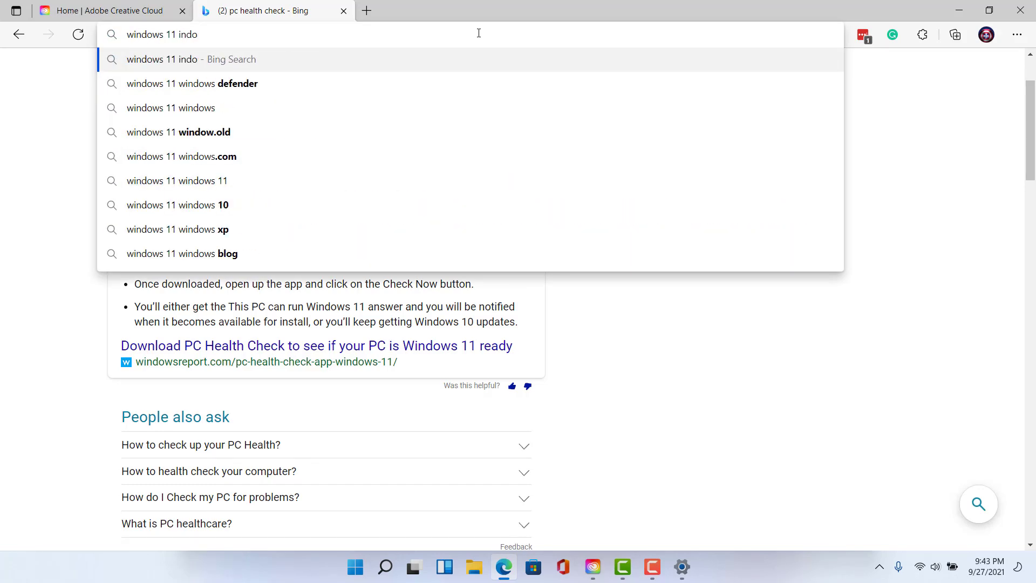
text(soder dow)
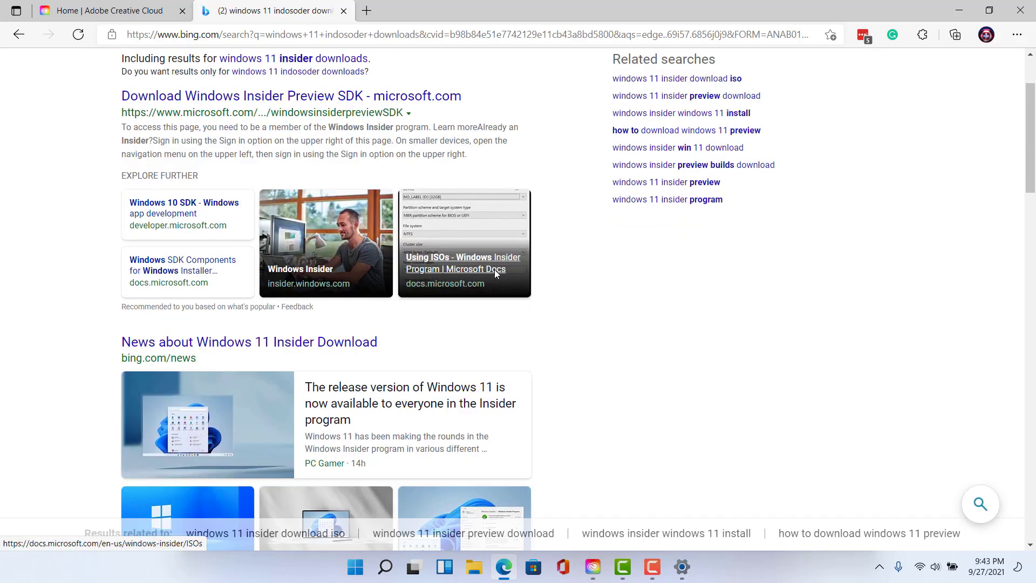
scroll(495, 270, down, 3)
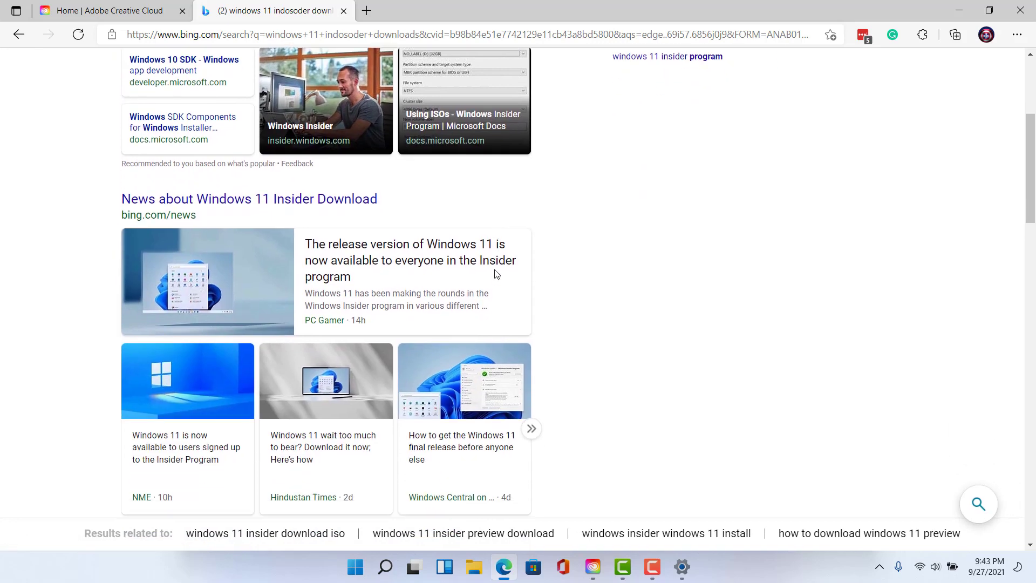
scroll(494, 272, down, 5)
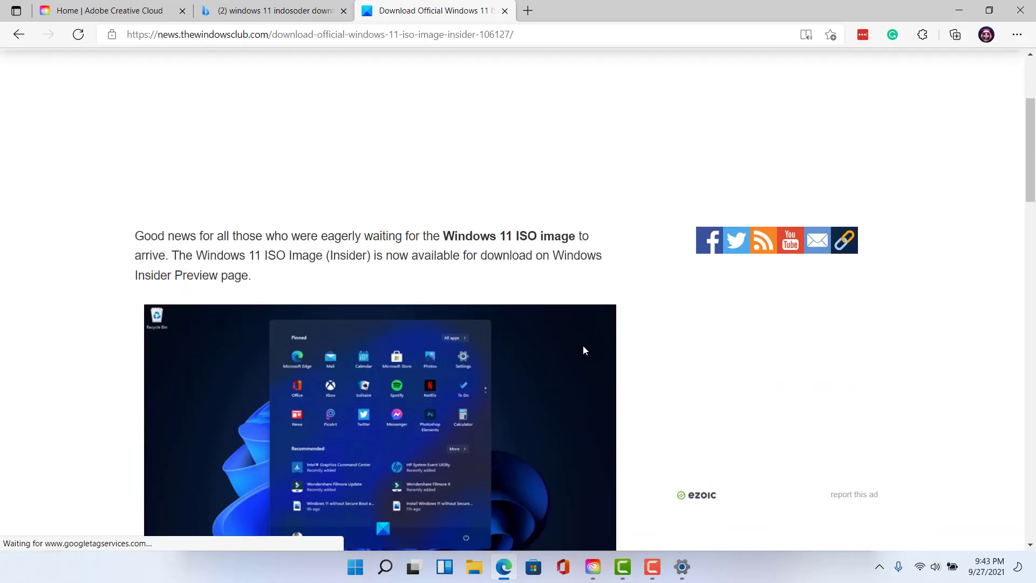
Step: Scroll through the Insider ISO pages, ending at the top of Microsoft's Insider Preview Downloads page
scroll(584, 350, down, 13)
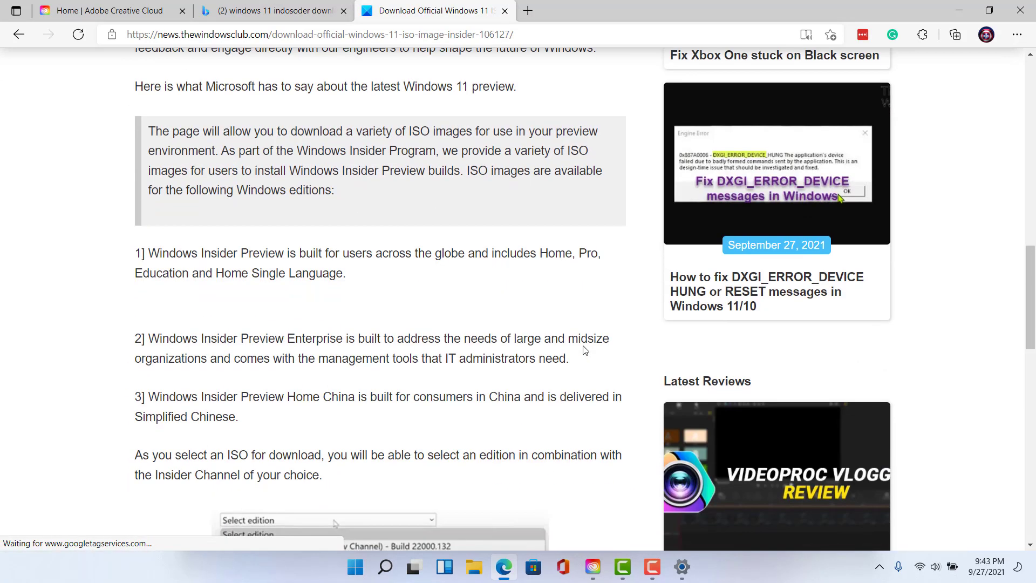
scroll(584, 350, down, 9)
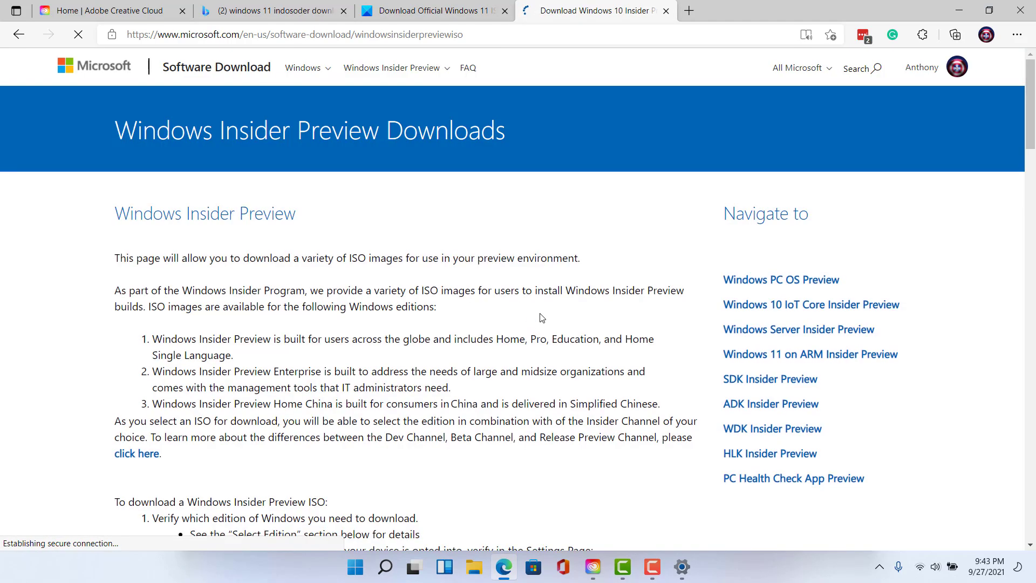
scroll(541, 317, down, 6)
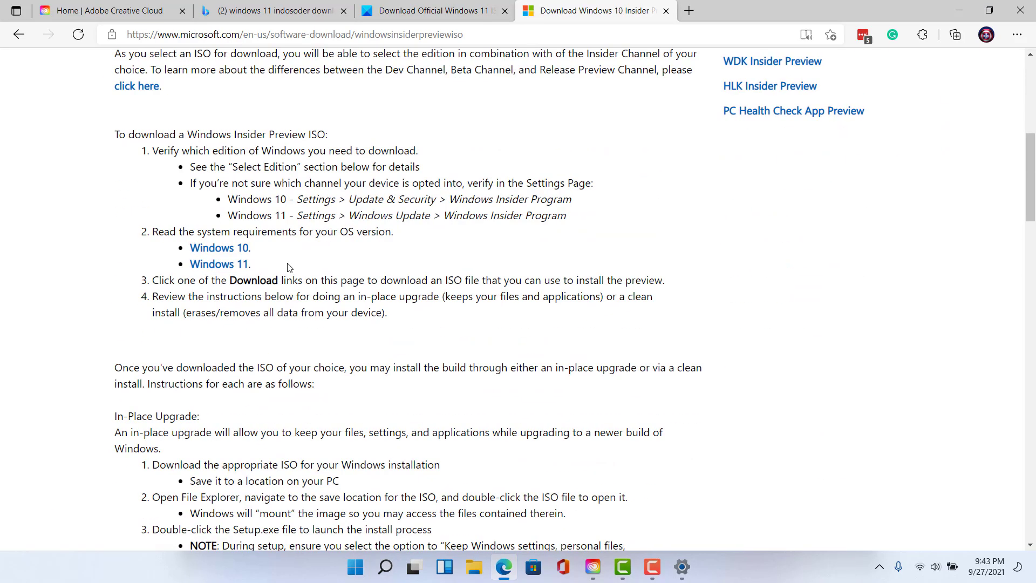
scroll(384, 344, up, 7)
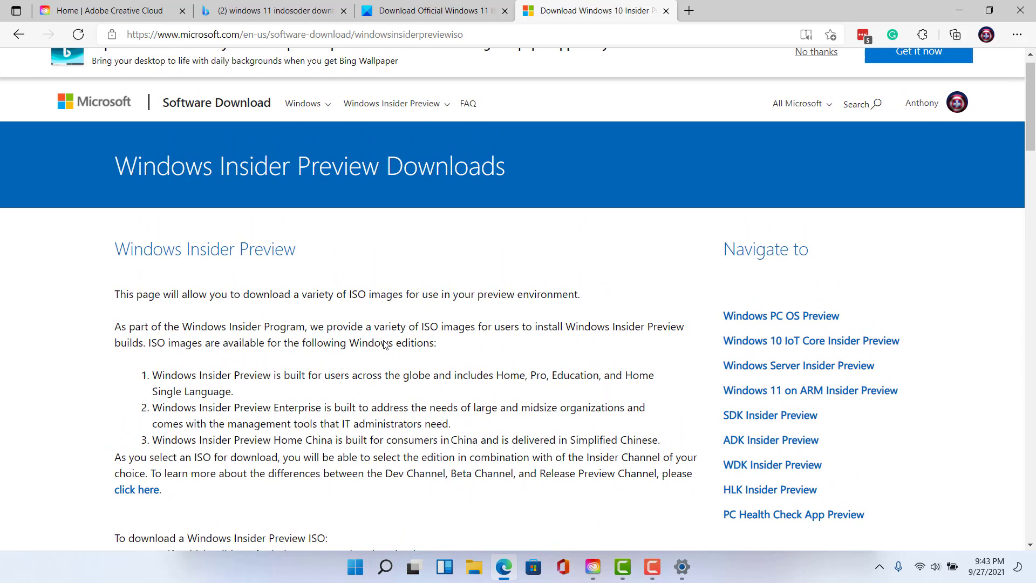
scroll(384, 344, up, 1)
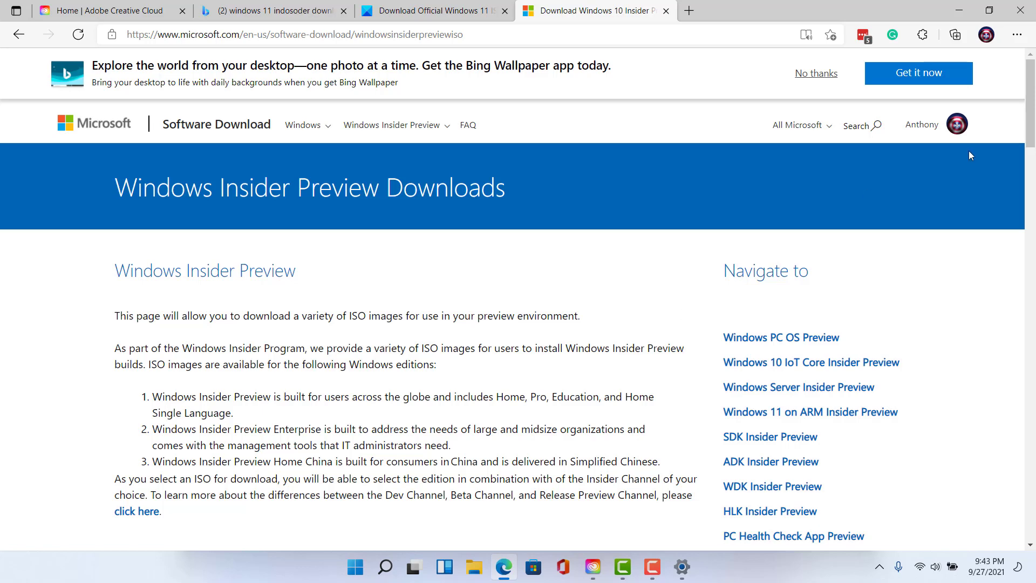
Step: Close Edge and the Windows Insider Program Settings window
click(1021, 11)
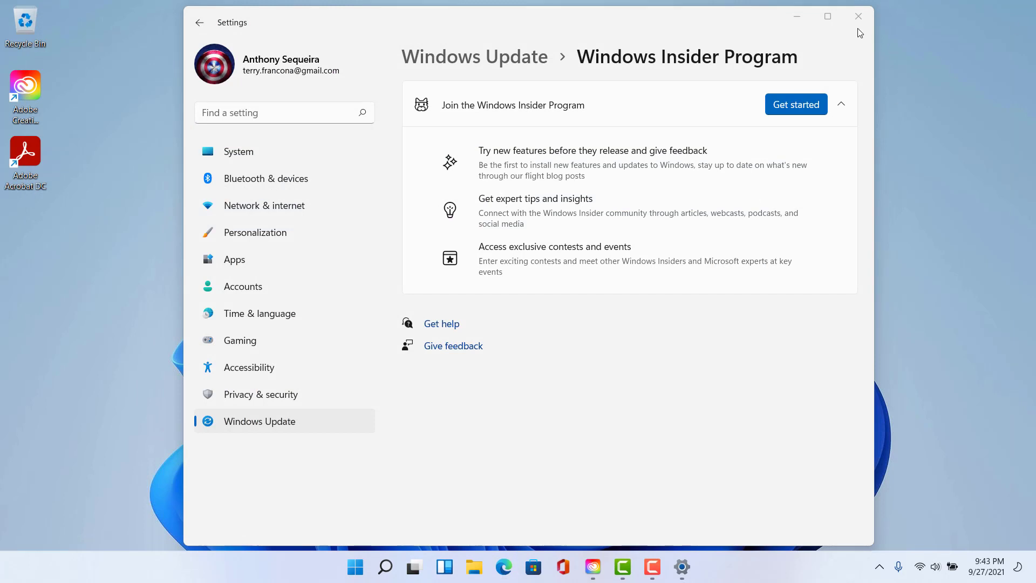
click(856, 15)
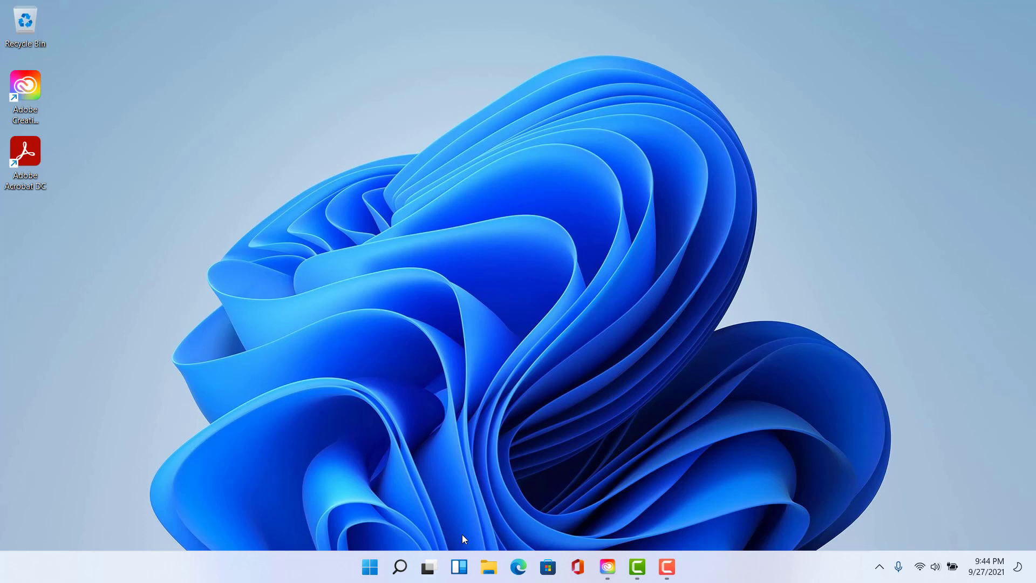
click(368, 573)
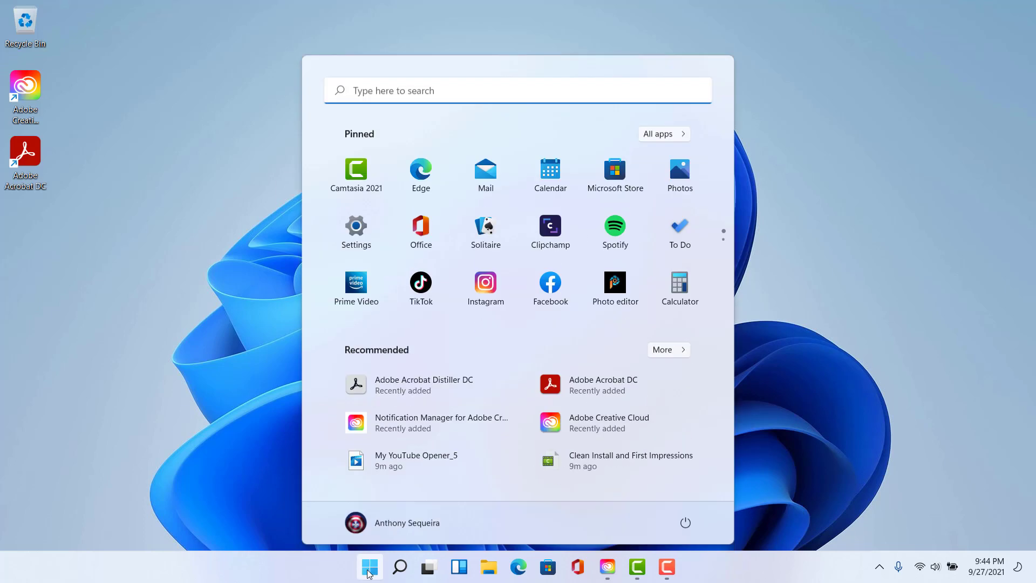
click(829, 333)
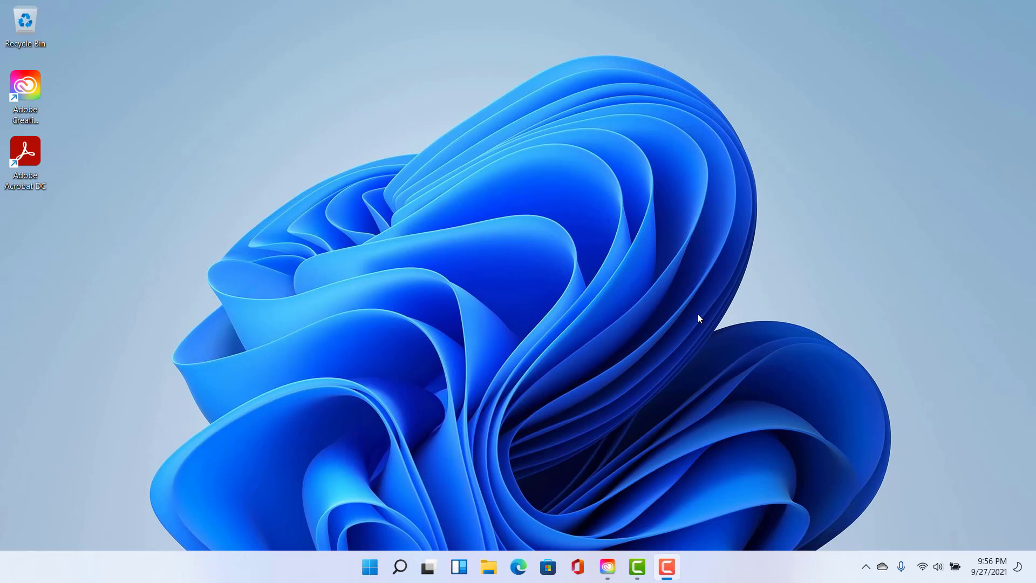
Step: Search 'storage' from Start to open System > Storage for the C: drive
click(370, 566)
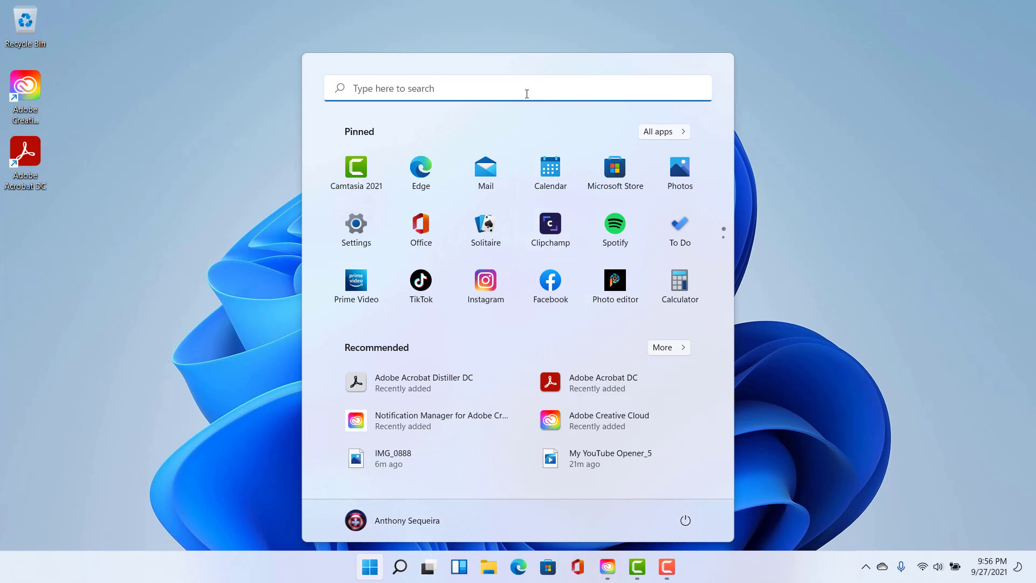
click(527, 92)
text(storage)
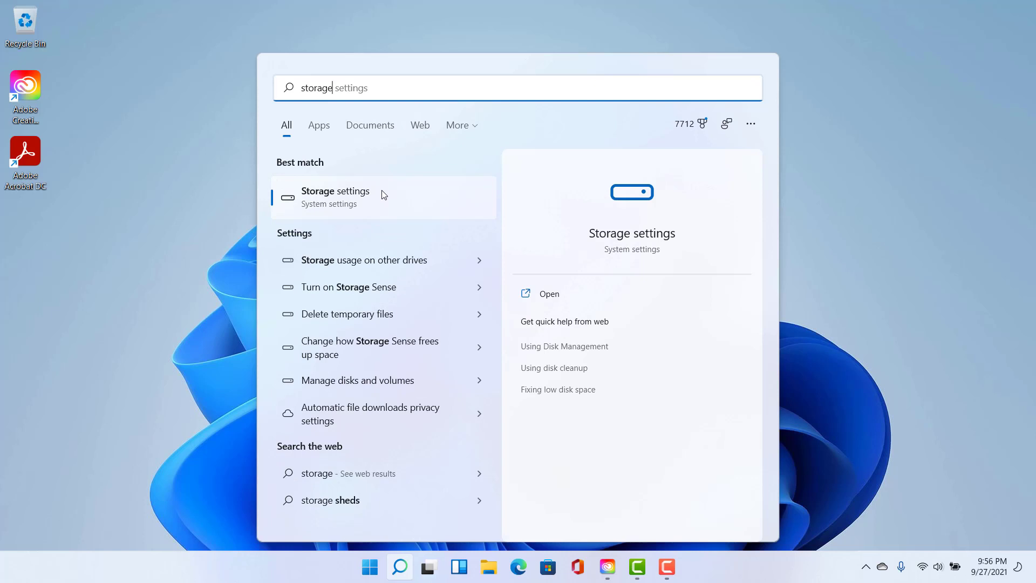
click(382, 192)
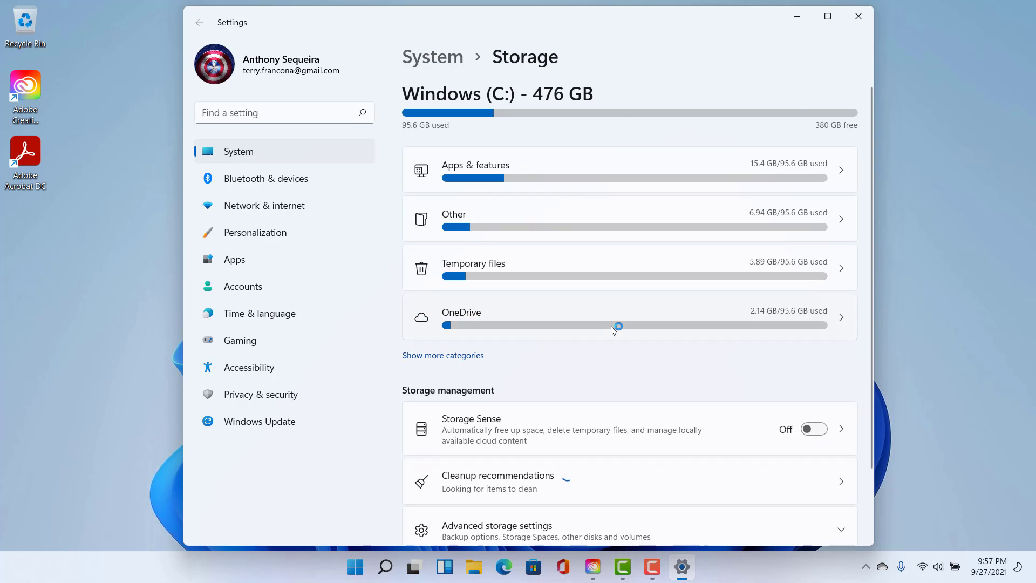
Step: Open Temporary files and also check Downloads, selecting 2.15 GB for removal
click(585, 269)
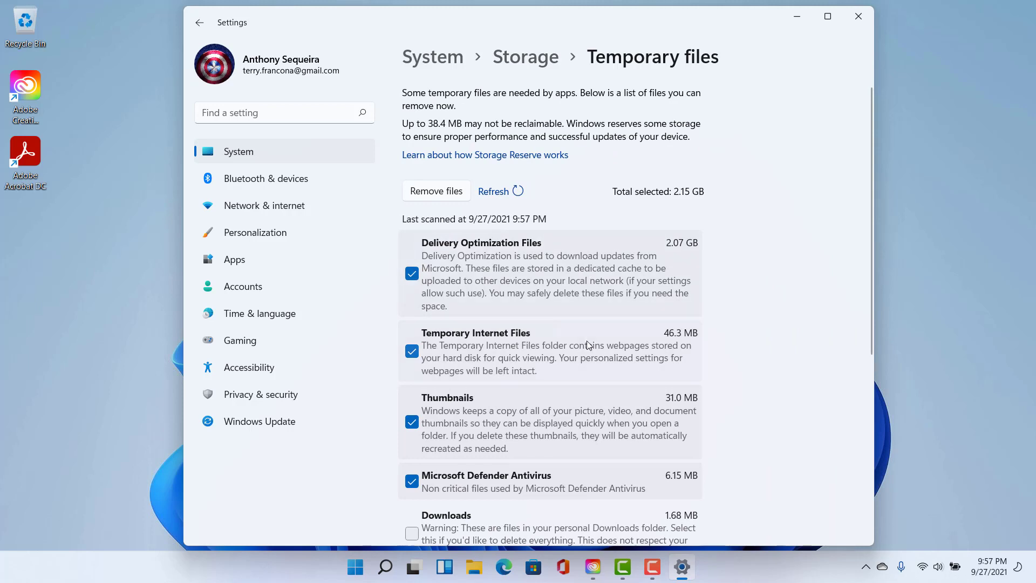
scroll(578, 396, down, 3)
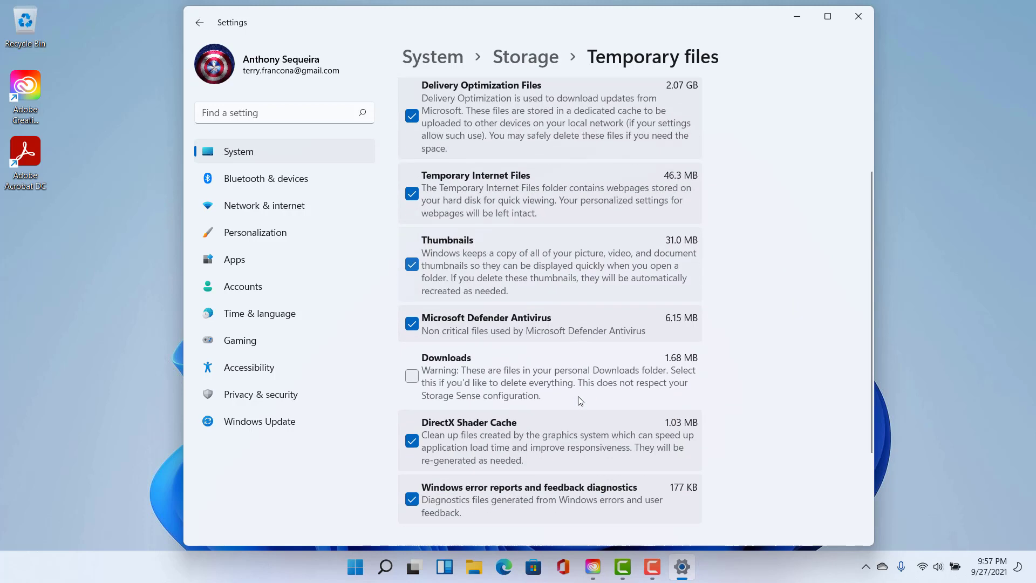
scroll(577, 400, down, 3)
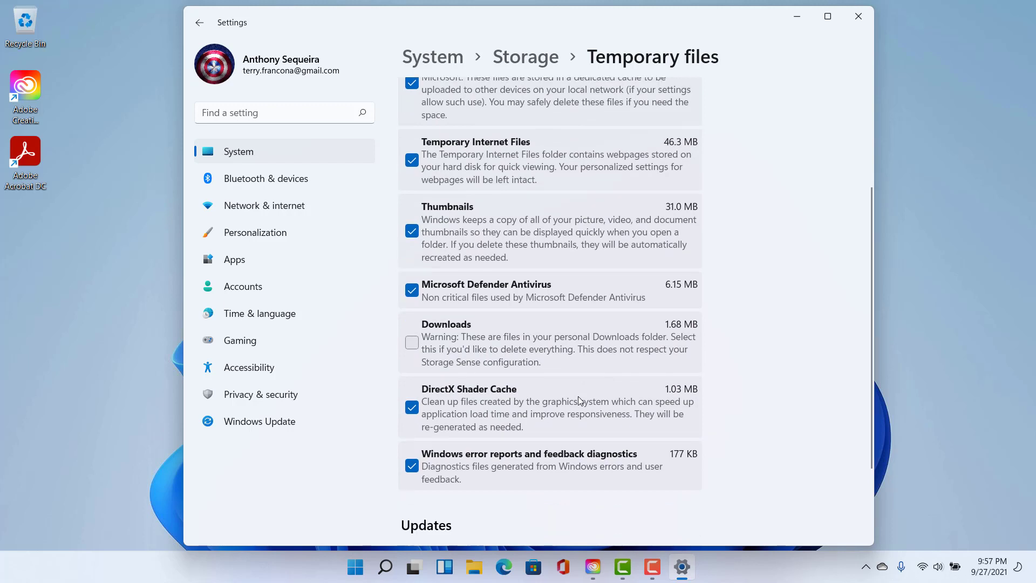
scroll(578, 396, up, 1)
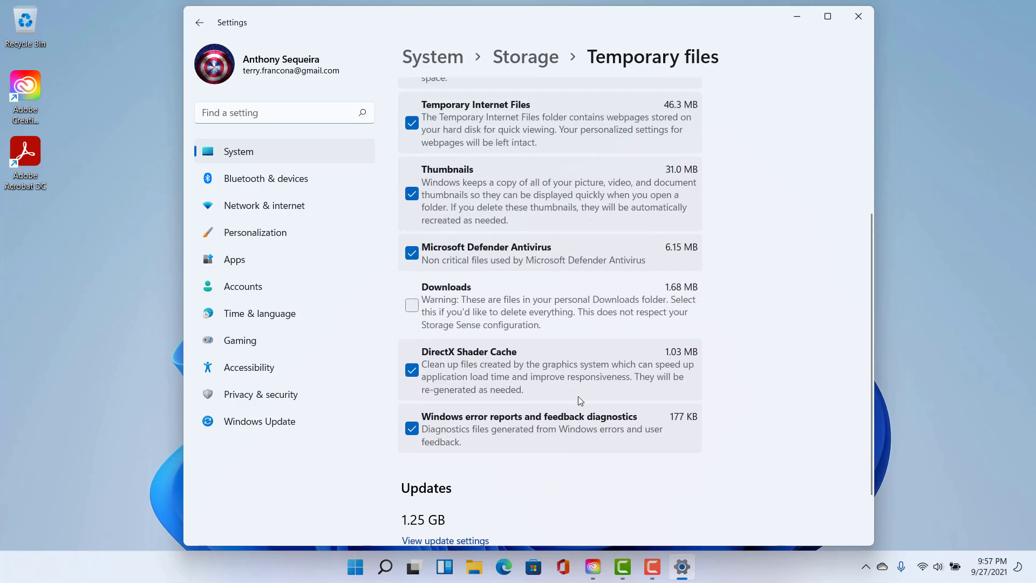
click(527, 327)
scroll(544, 329, up, 5)
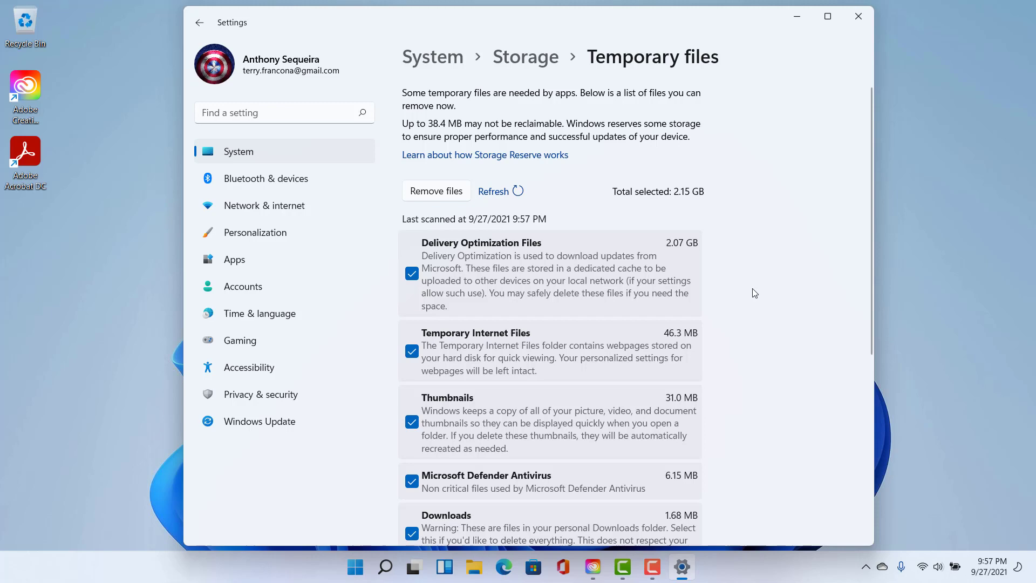
scroll(754, 293, down, 6)
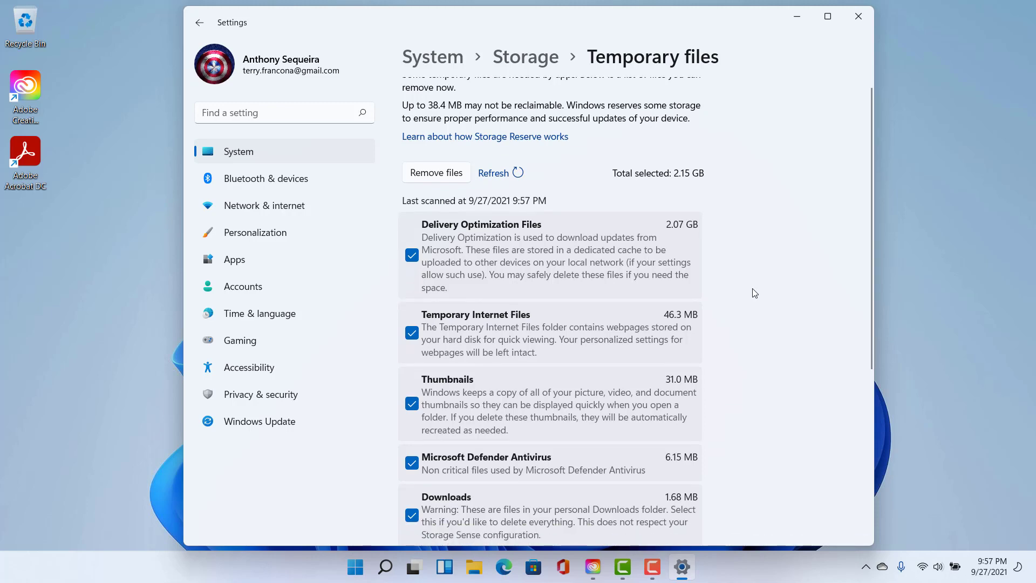
scroll(754, 293, up, 6)
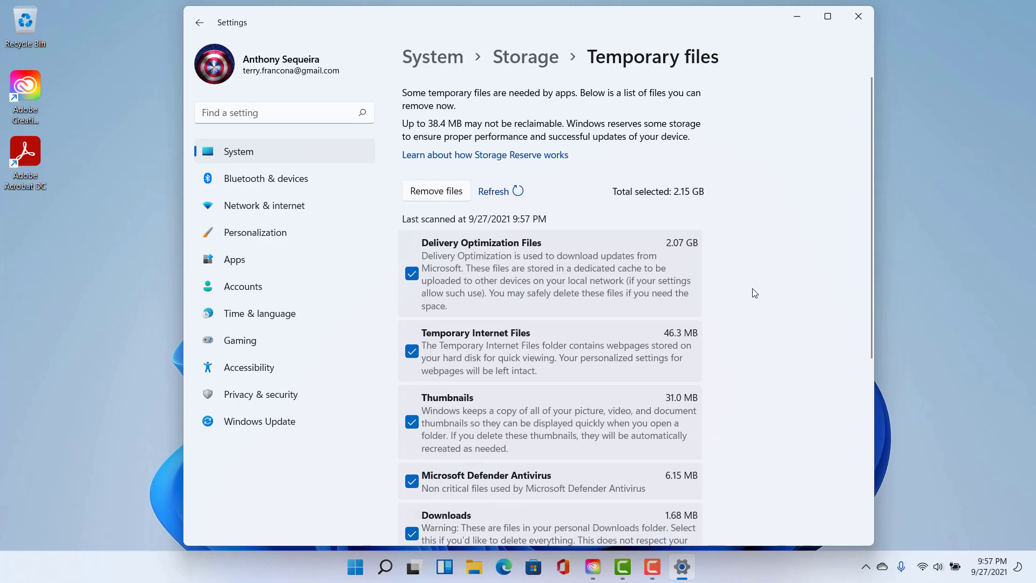
Step: Remove the selected temporary files and confirm the permanent deletion
click(433, 195)
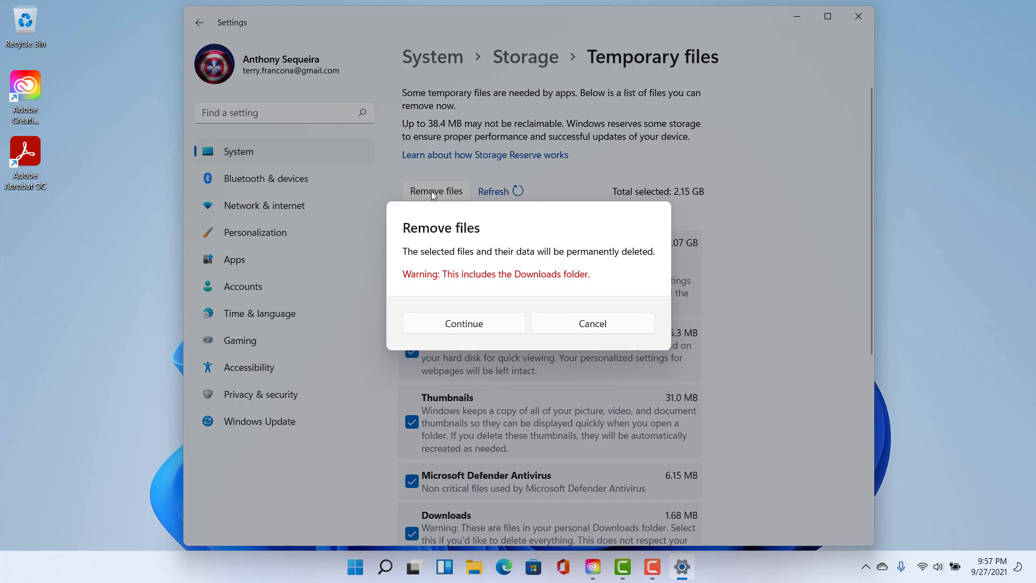
click(458, 323)
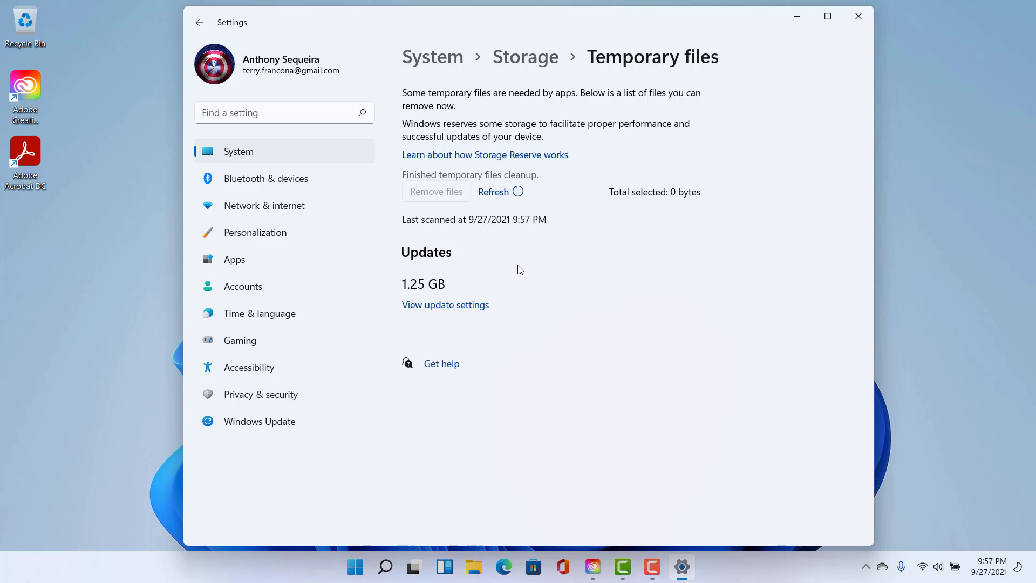
Step: Return to the Storage overview showing 93.5 GB used and 382 GB free, then close Settings
click(523, 58)
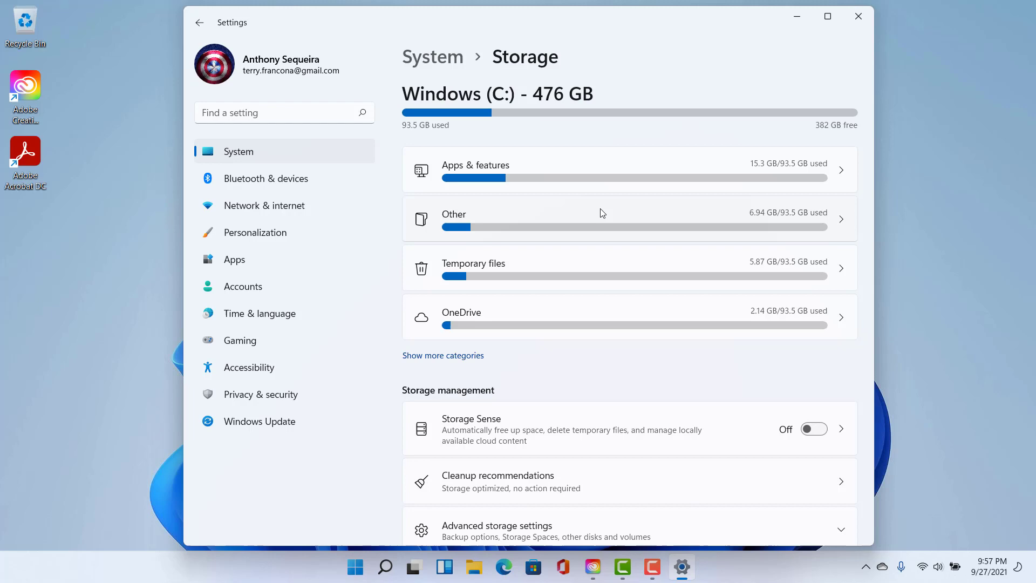
click(855, 28)
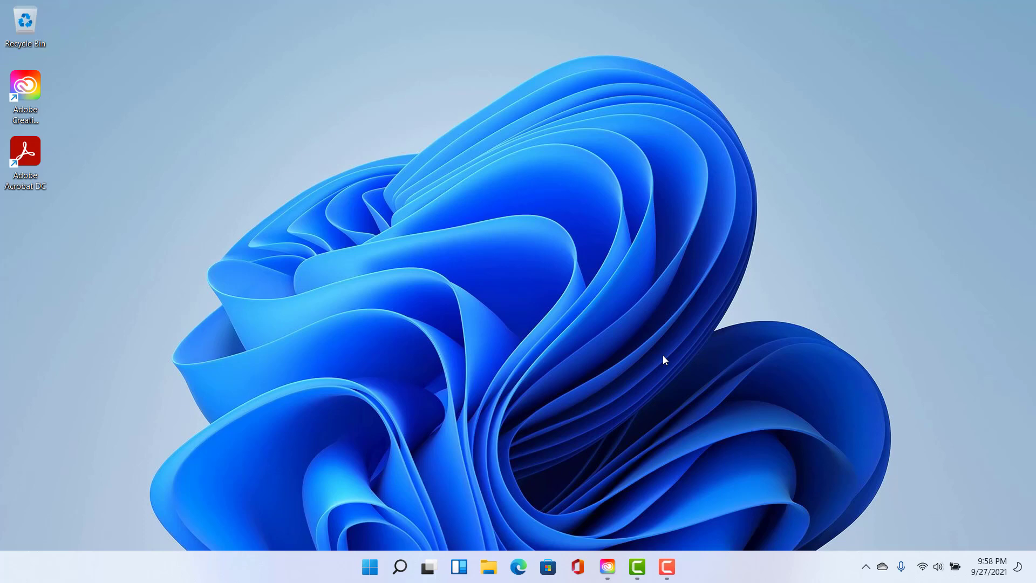
Step: Start installing Photoshop from the All apps list in Creative Cloud Desktop
click(607, 566)
scroll(451, 363, down, 2)
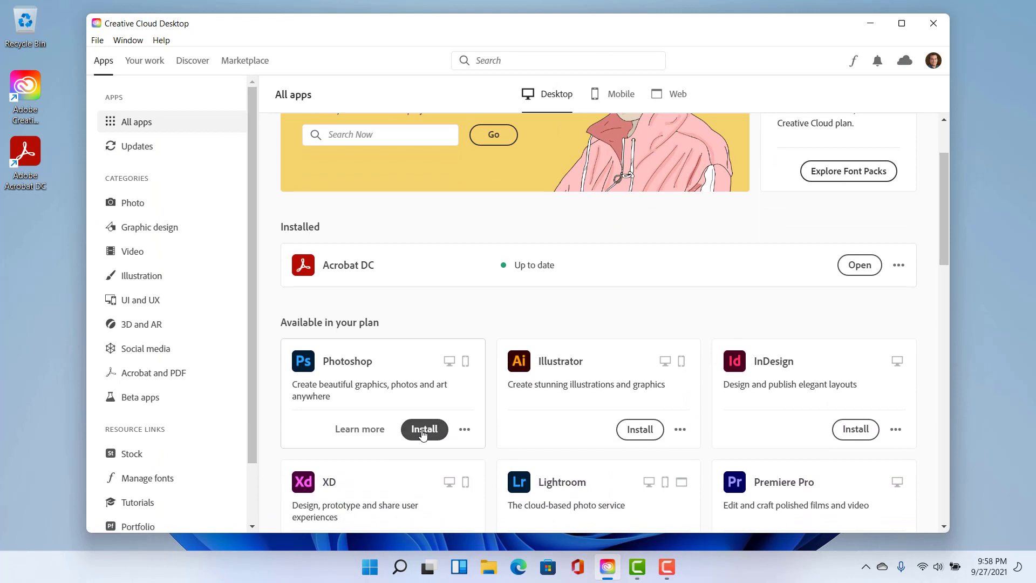
click(424, 430)
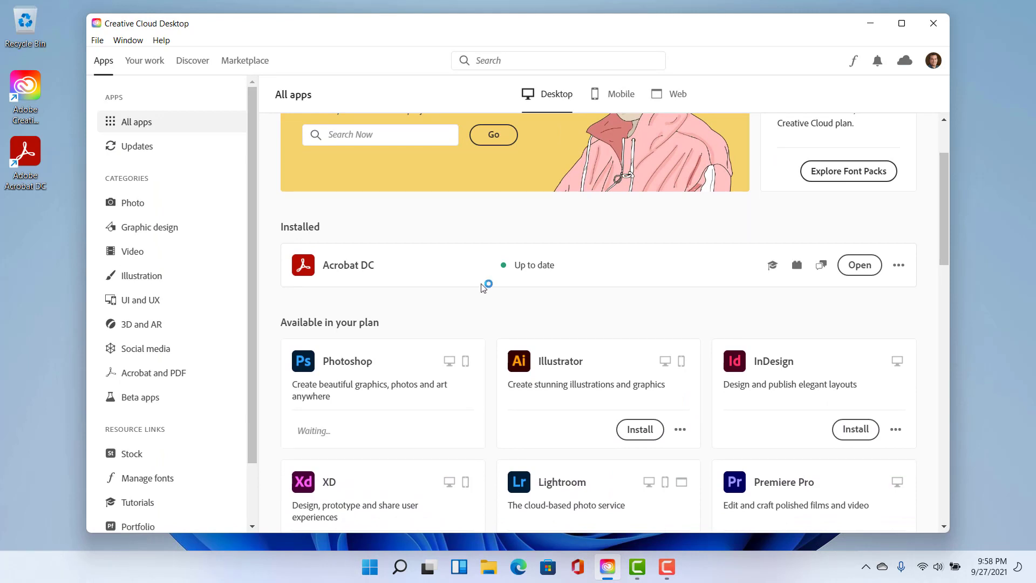